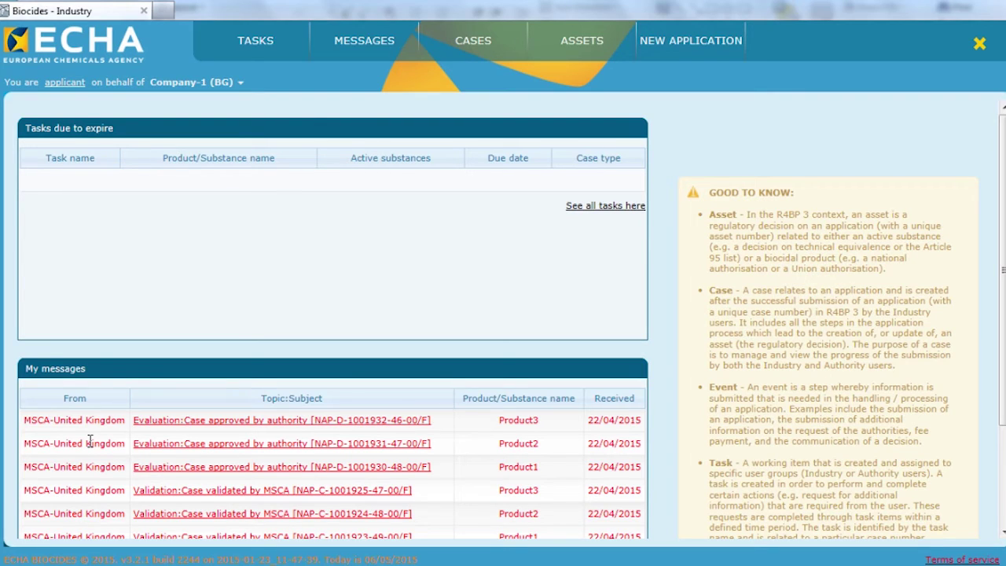
click(577, 48)
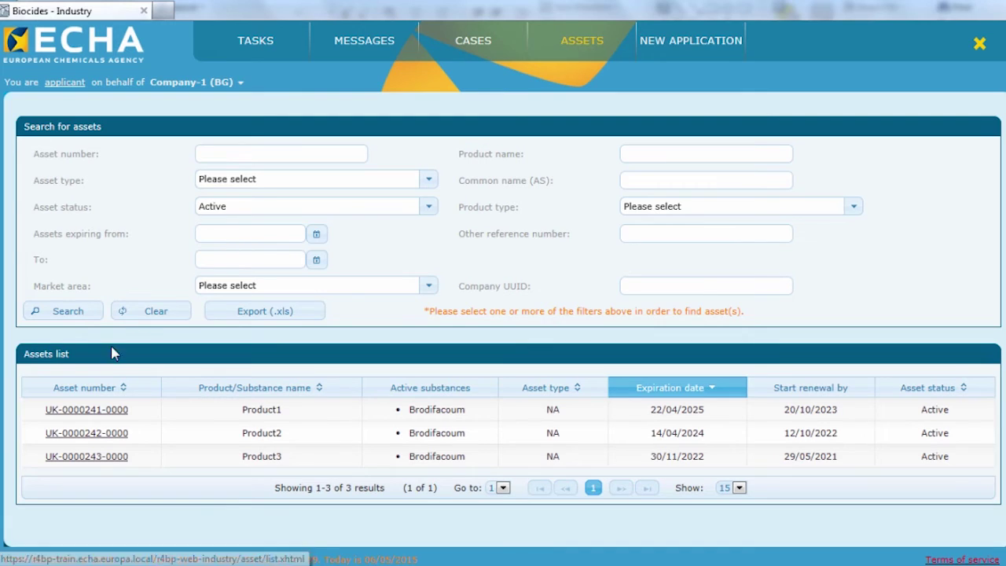
click(95, 408)
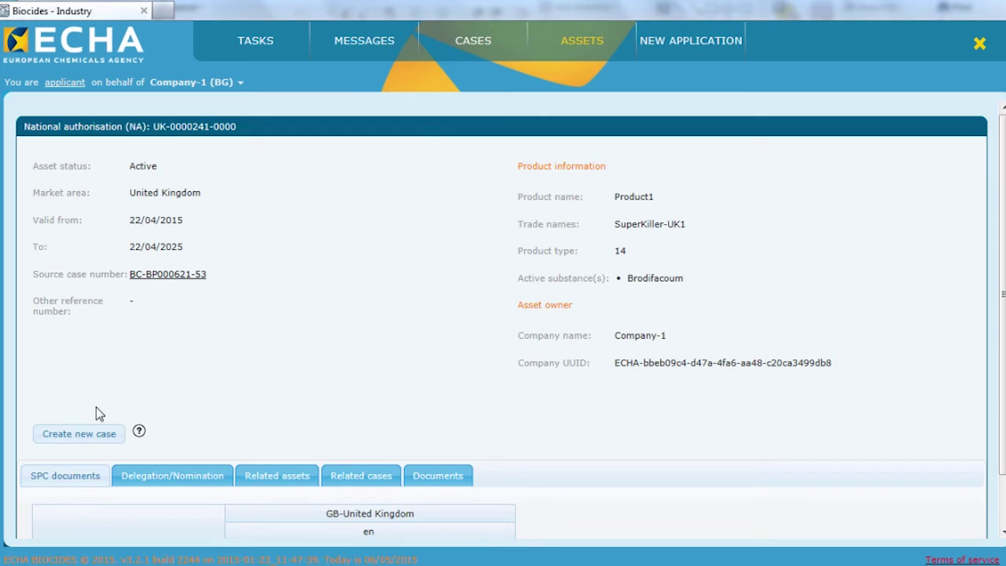
click(180, 480)
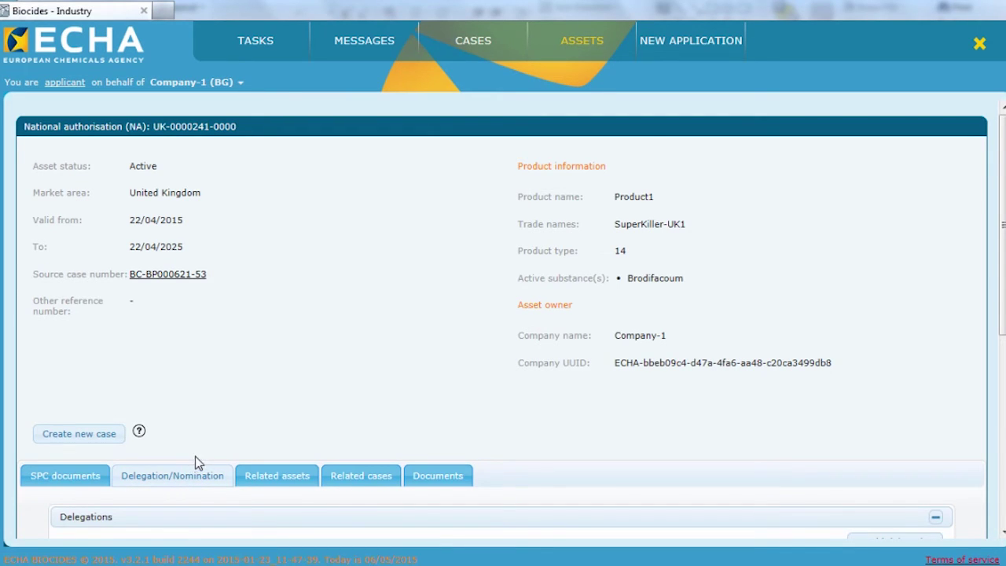
scroll(231, 413, down, 3)
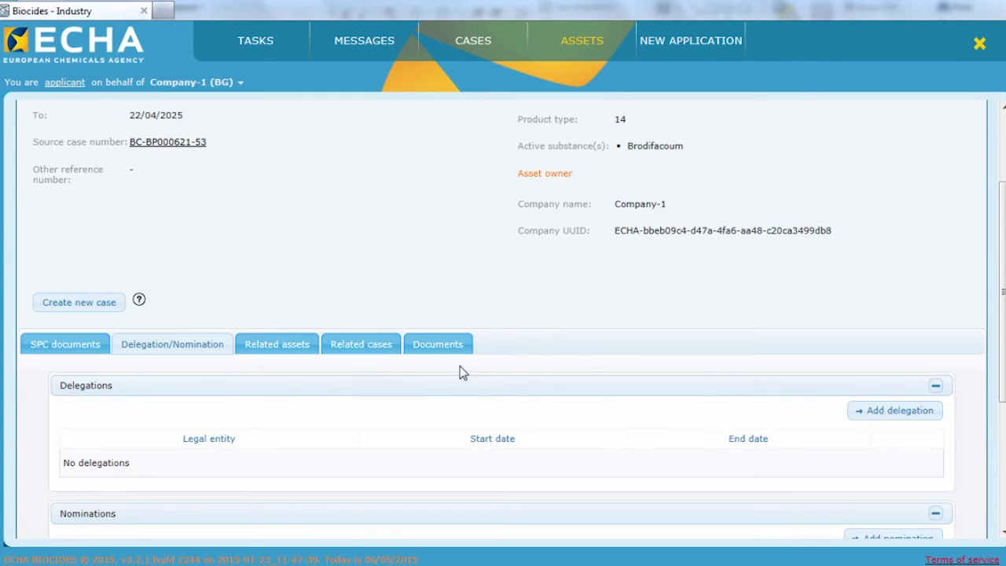
scroll(462, 372, down, 5)
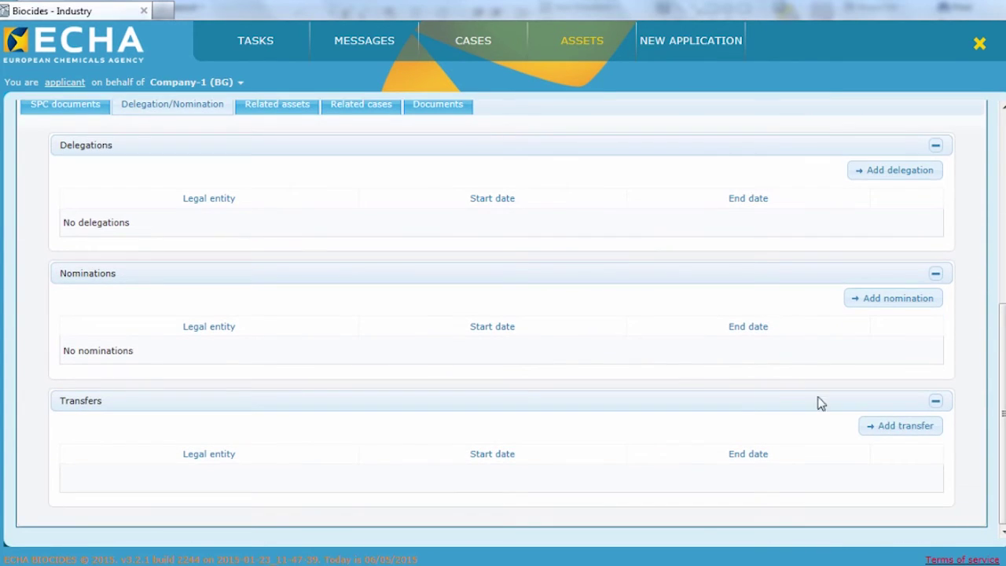
Add a transfer of the asset to Company-2 by its UUID, ending 28/05/2015
click(883, 429)
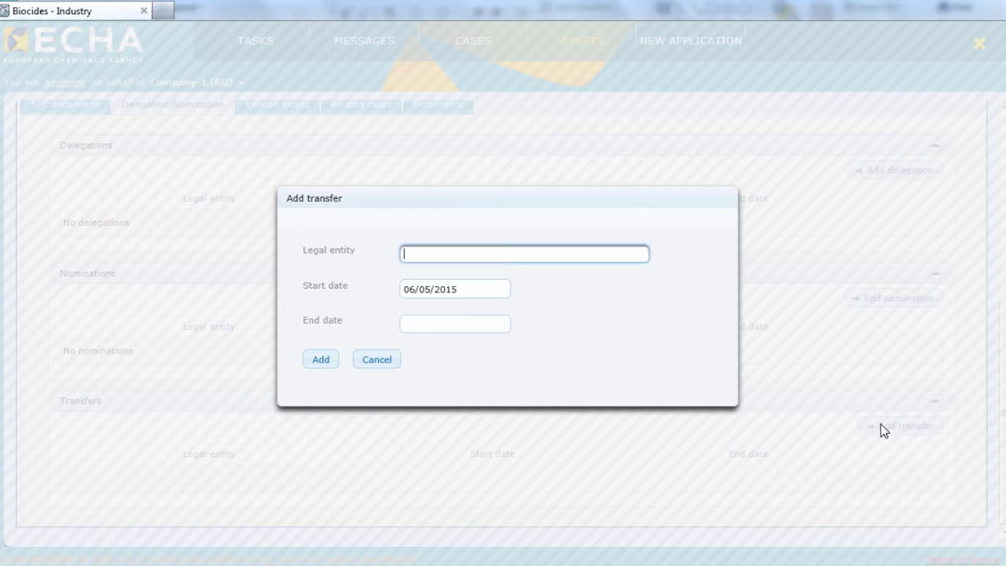
text(ECHA-70bbb43c-1431-4079-b7e2-d8bf26094d97)
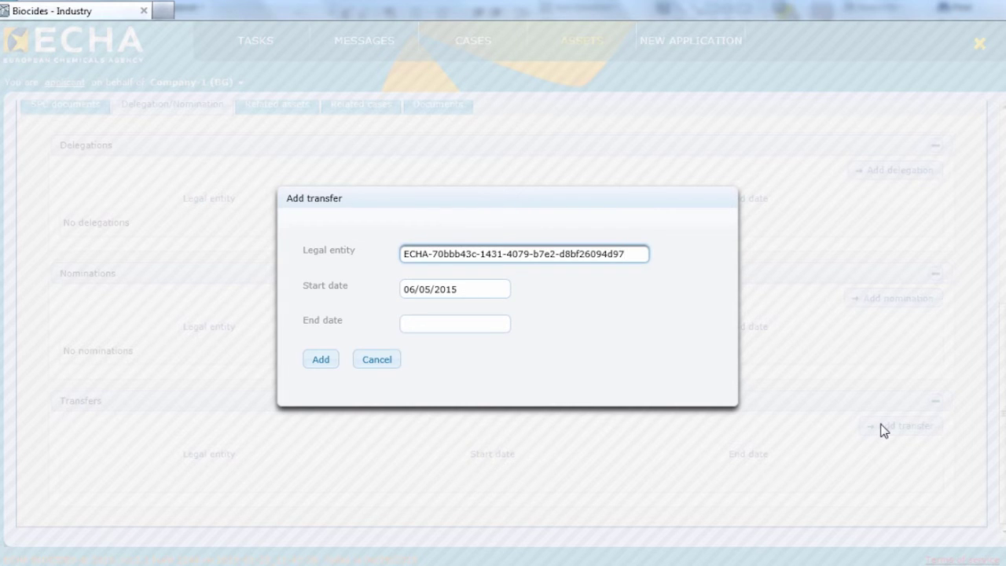
click(420, 325)
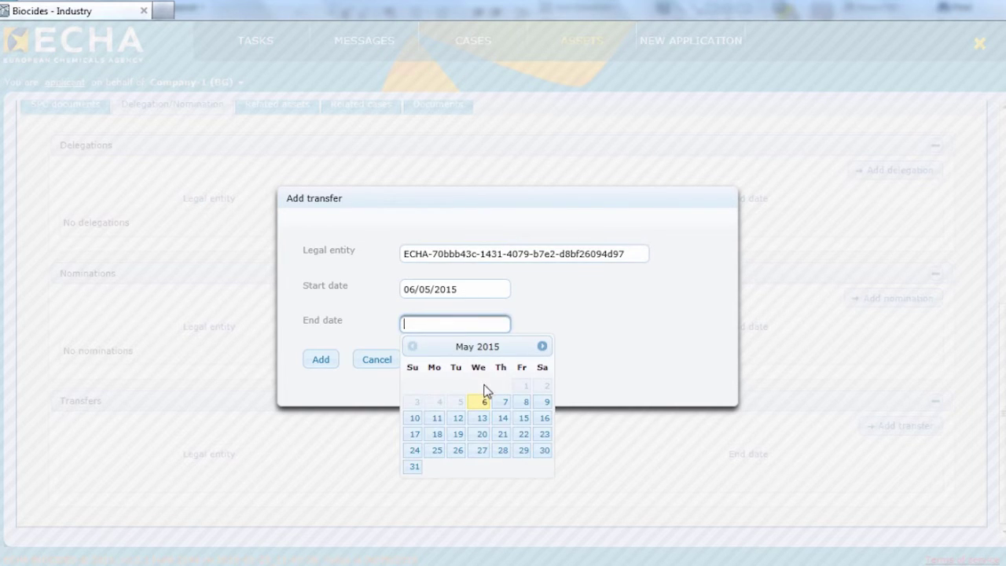
click(504, 451)
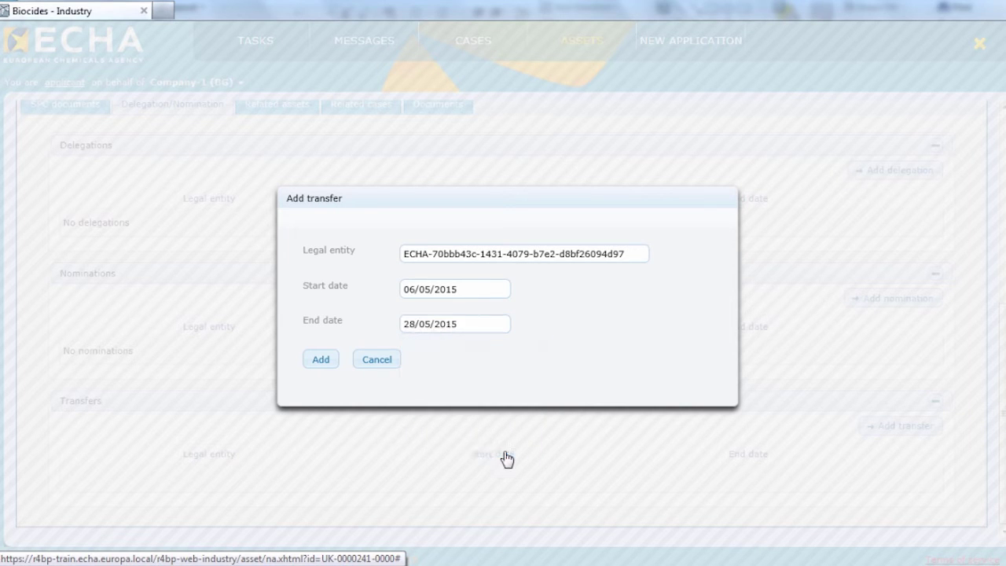
click(321, 361)
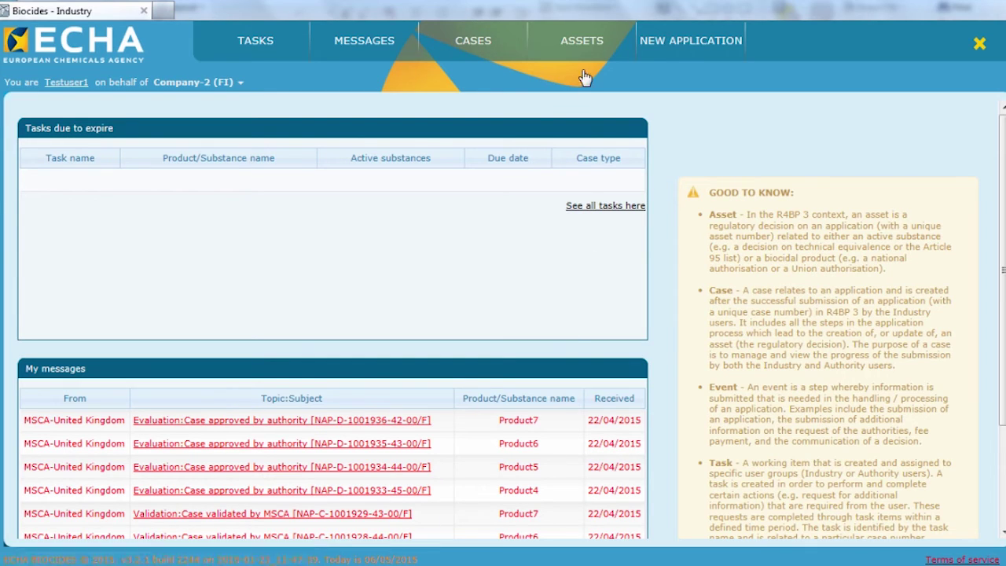
click(586, 45)
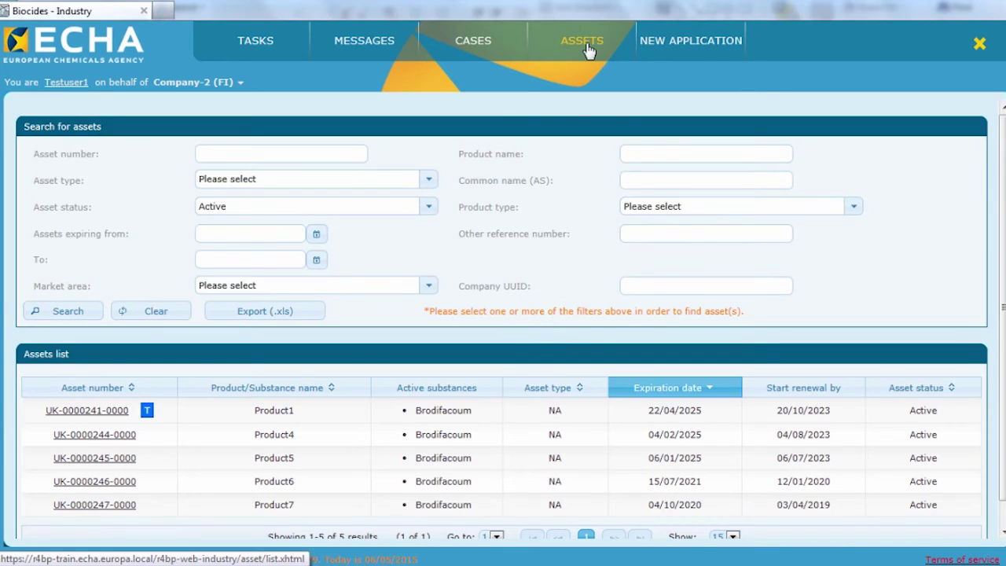
click(106, 414)
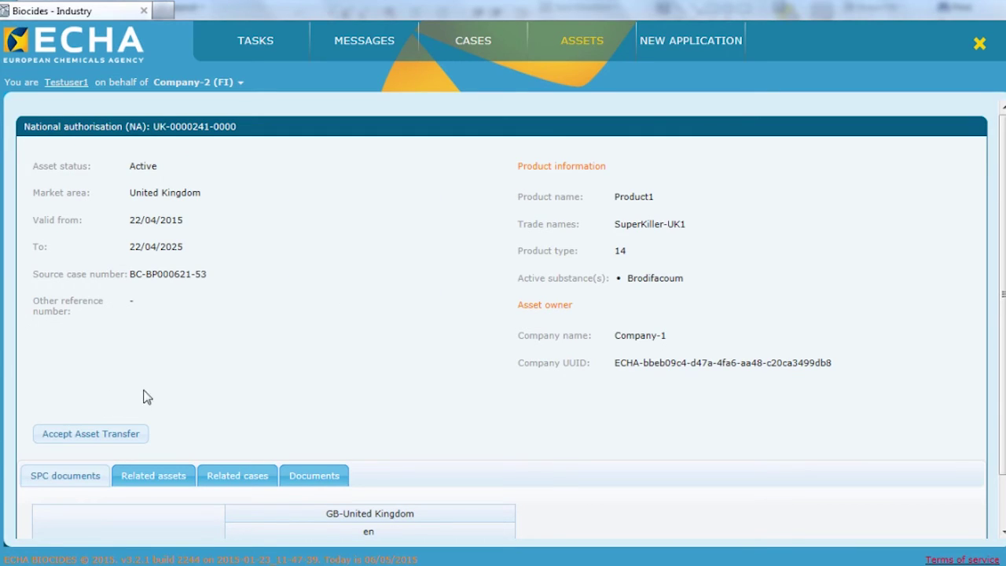
Start the Accept Asset Transfer case, pick a contact person, and advance through submission details
click(123, 435)
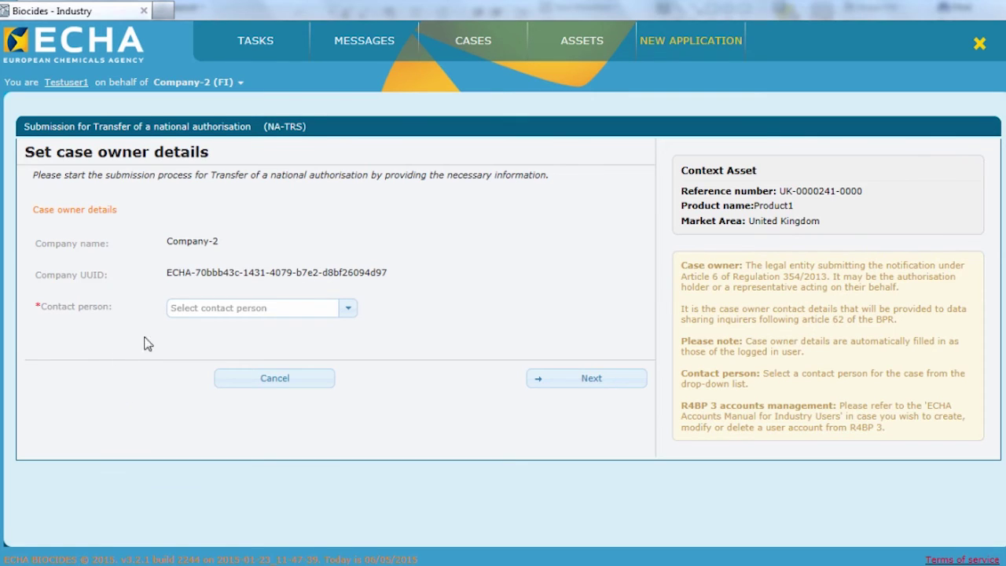
click(348, 310)
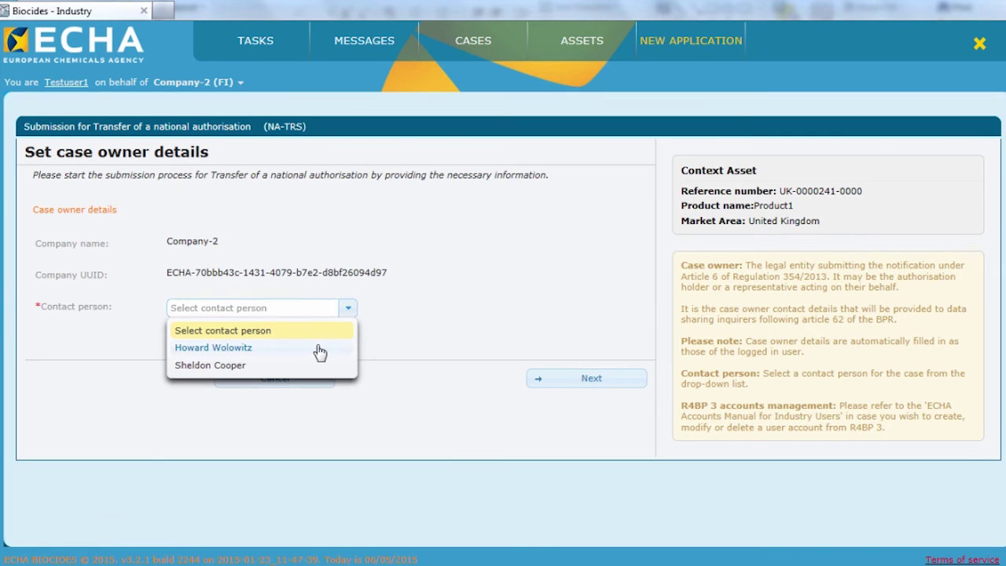
click(320, 352)
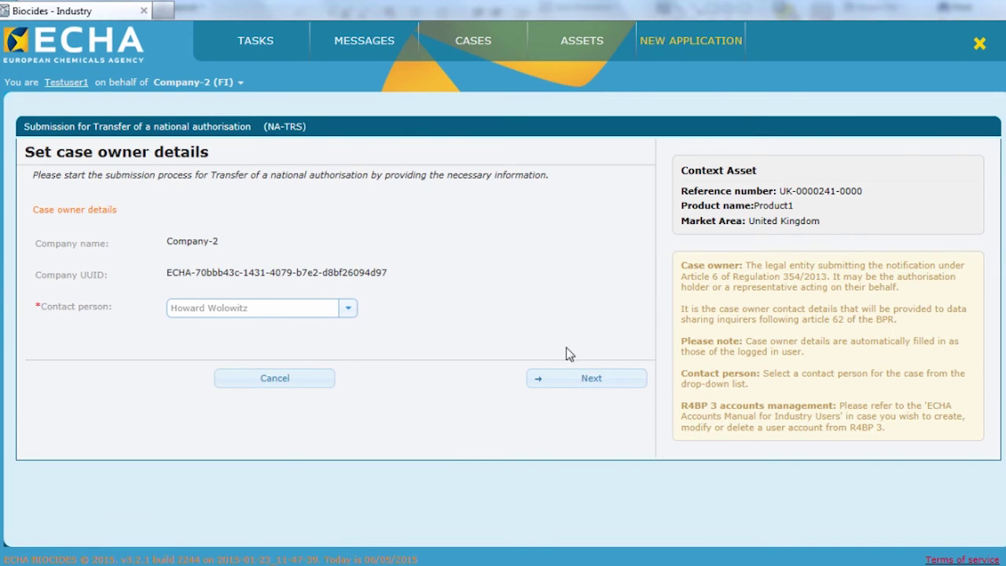
click(590, 379)
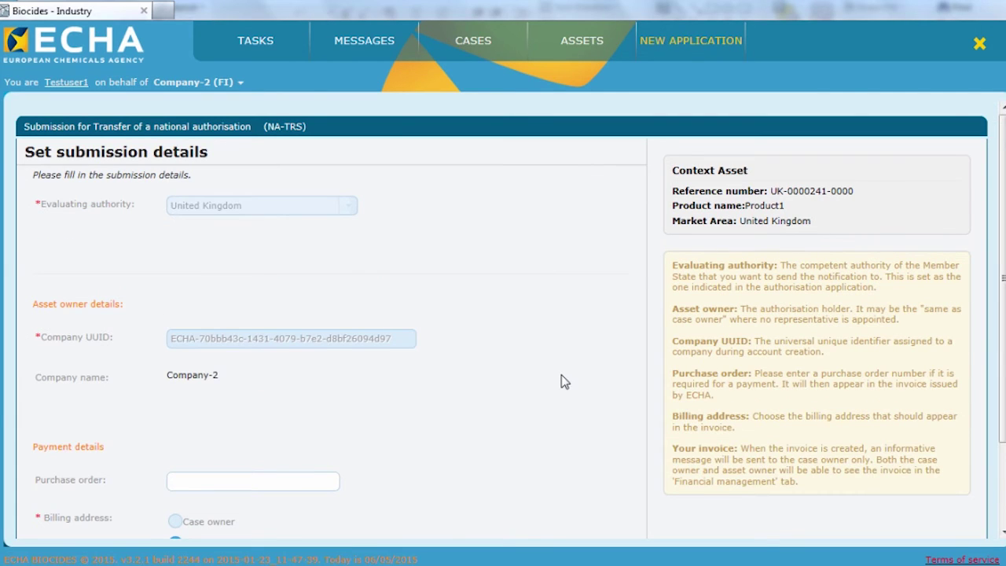
scroll(564, 381, down, 1)
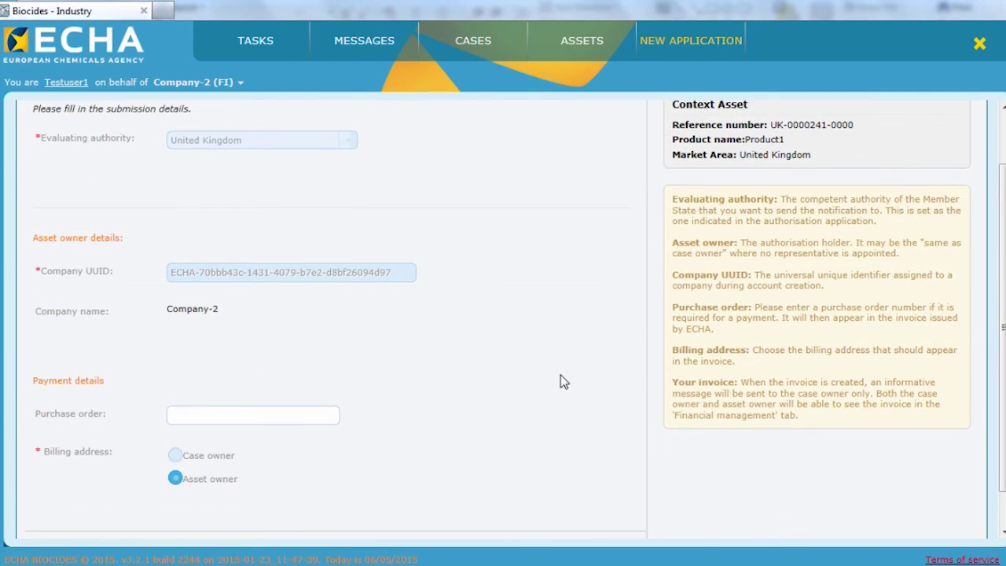
scroll(563, 381, down, 1)
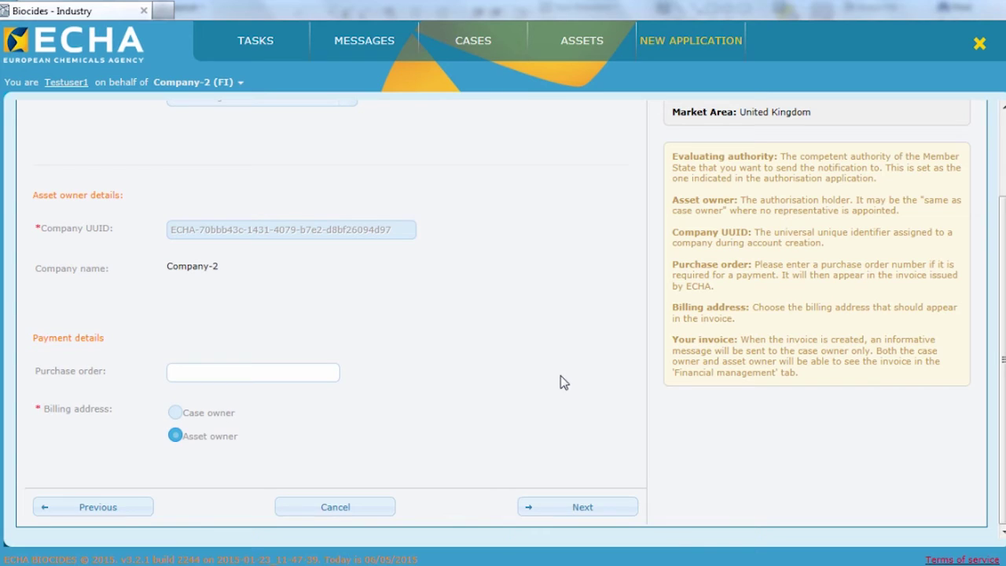
click(582, 507)
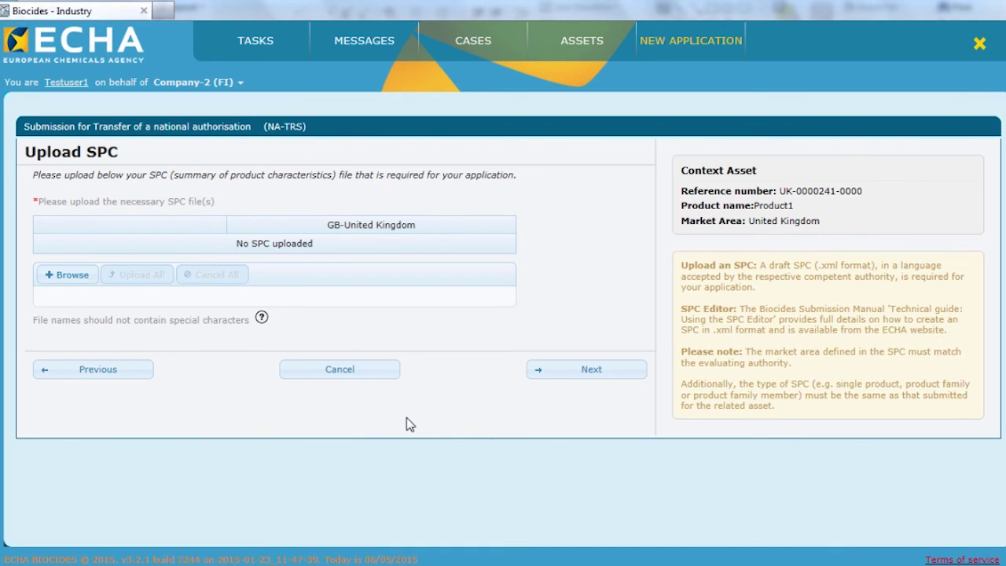
Upload Product1-UK-en.xml as the SPC and continue to the other files step
click(68, 275)
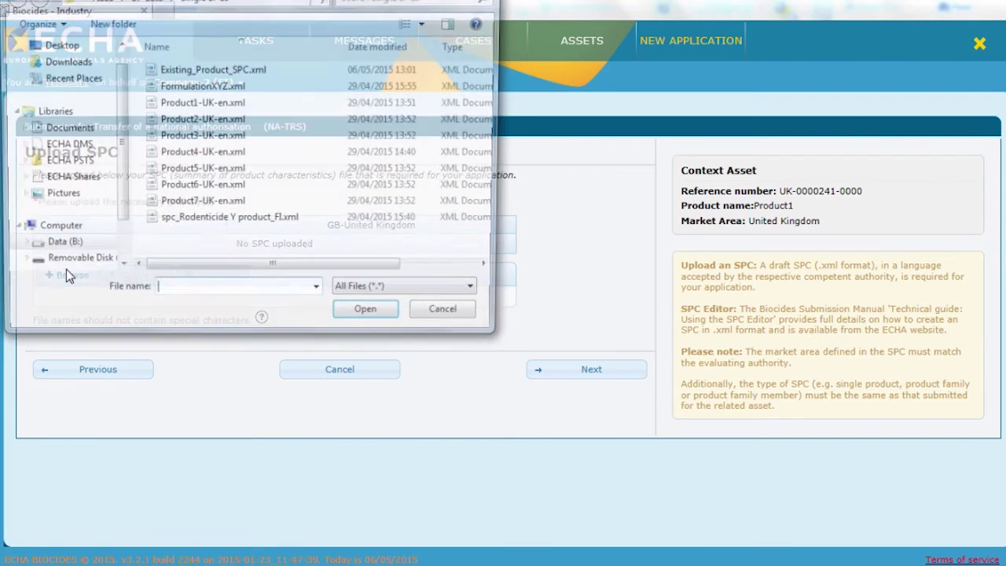
click(232, 103)
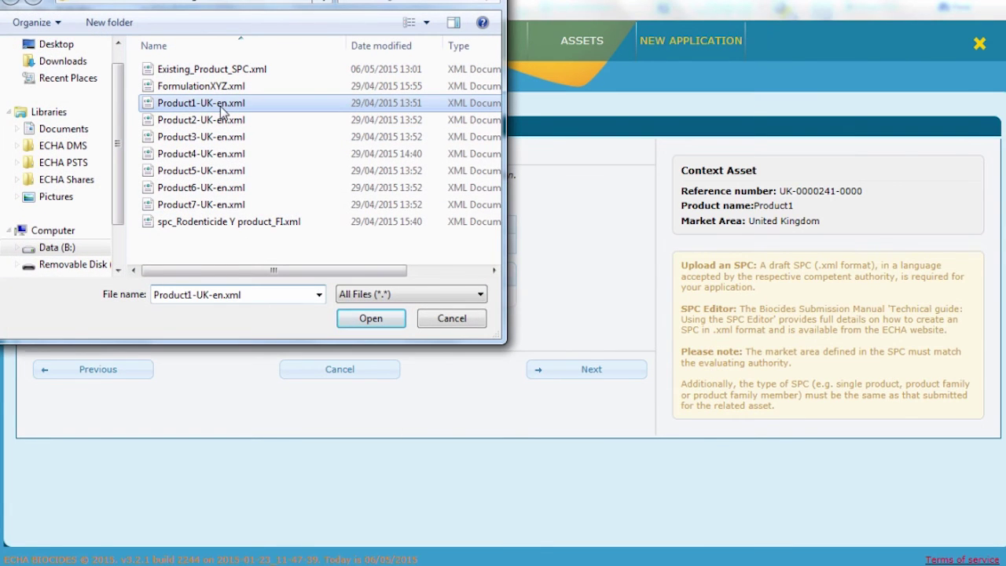
click(369, 318)
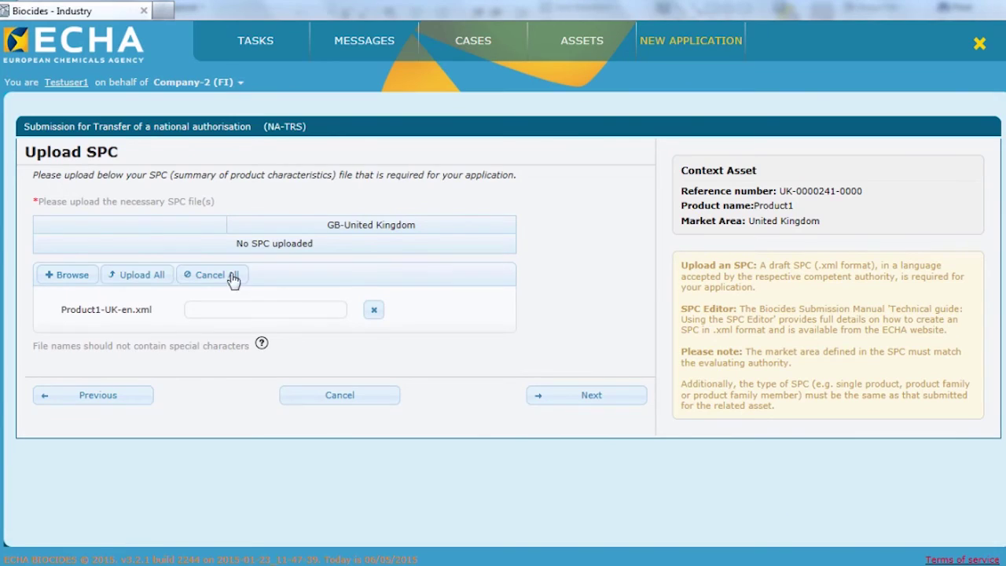
click(142, 274)
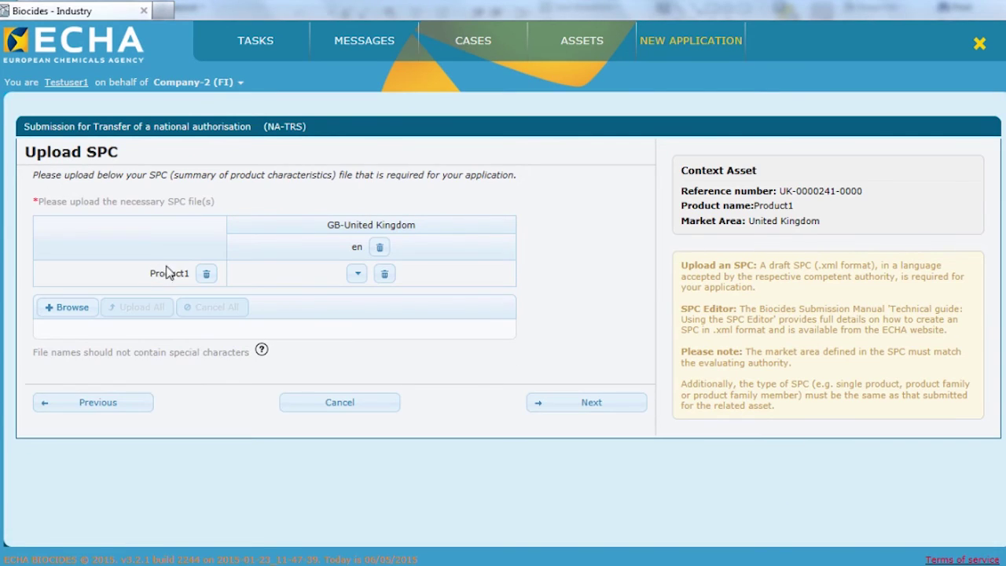
click(591, 402)
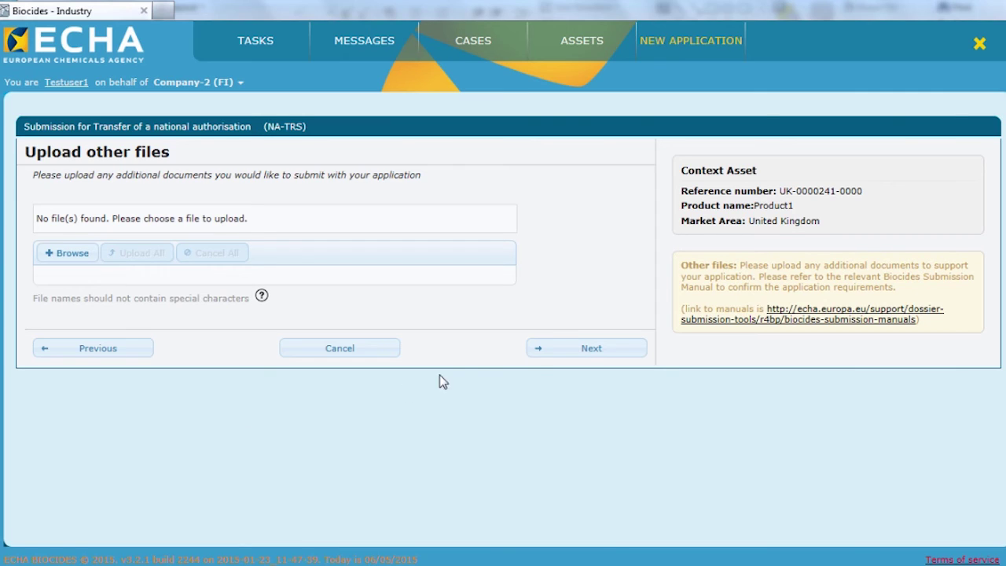
Review the Confirm submission page and submit the NA-TRS application with the security check
click(566, 351)
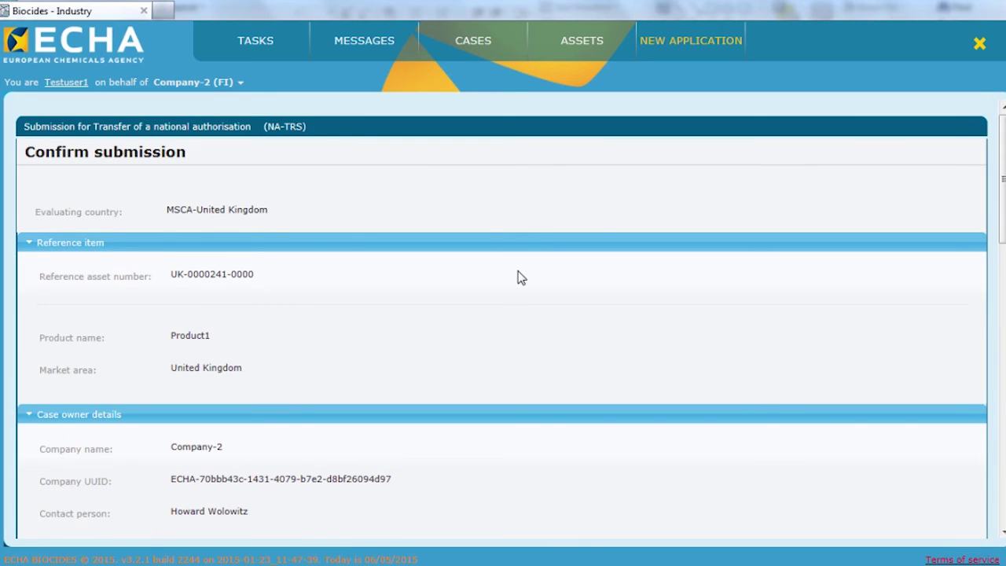
scroll(518, 278, down, 1)
scroll(518, 278, down, 6)
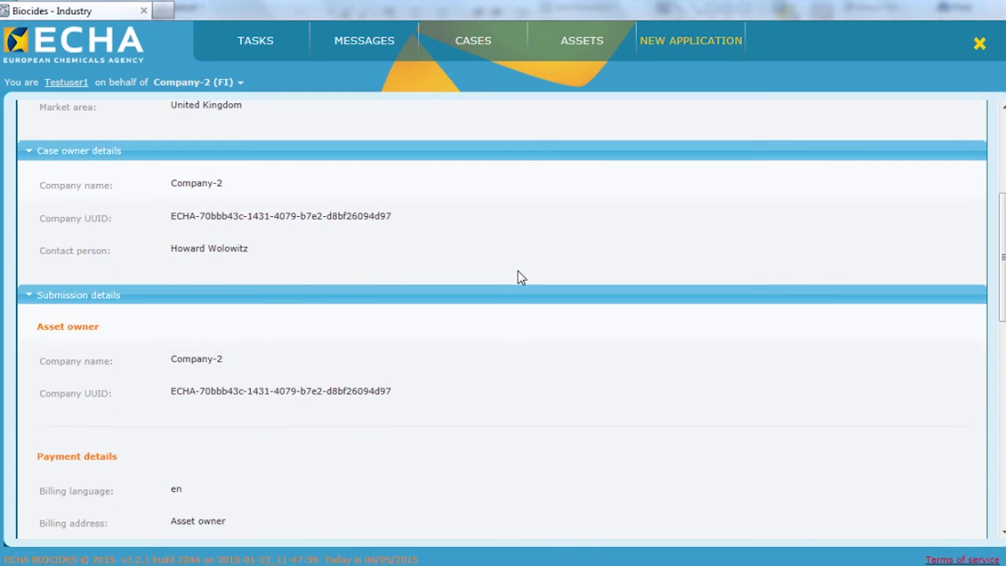
scroll(518, 275, down, 4)
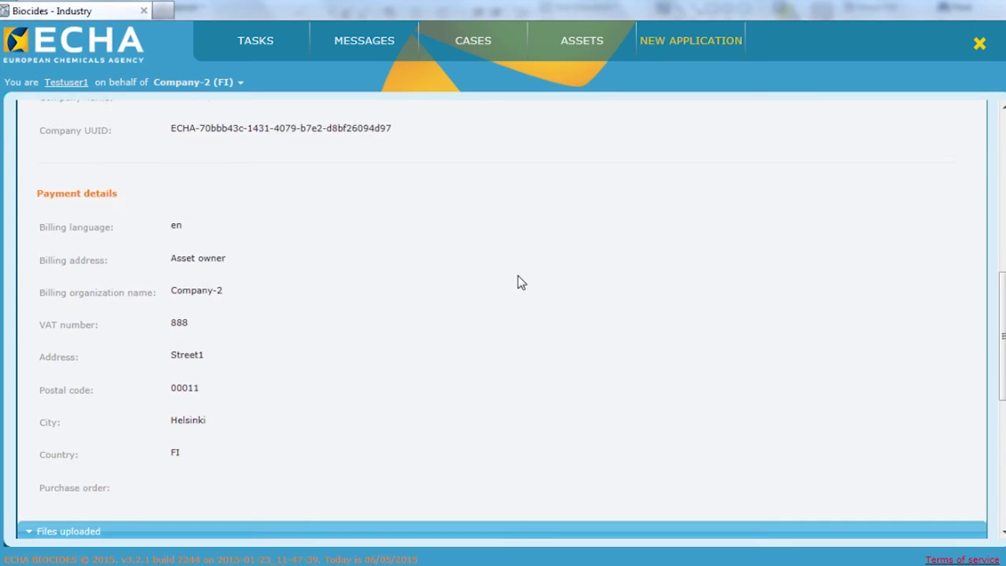
scroll(518, 289, down, 3)
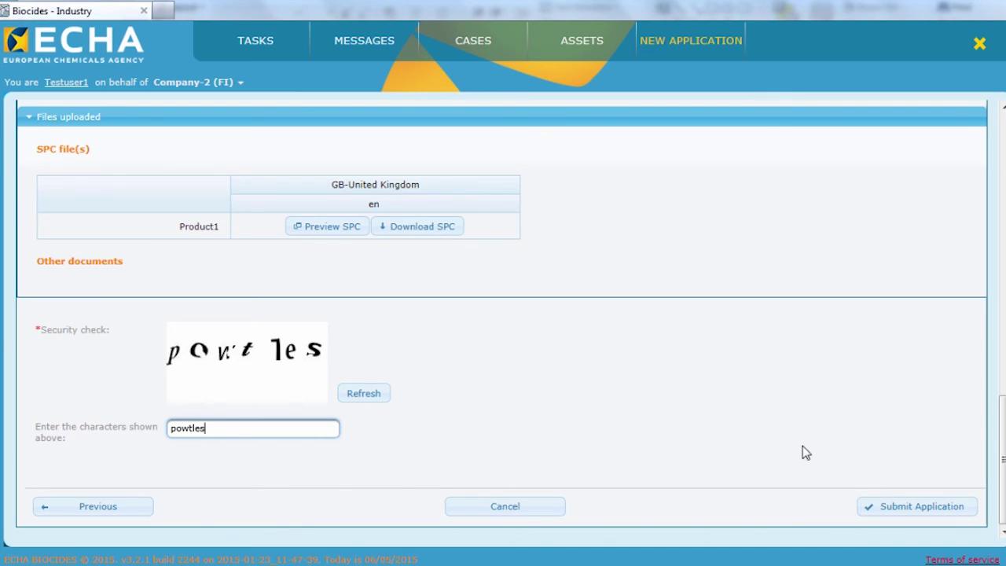
click(932, 513)
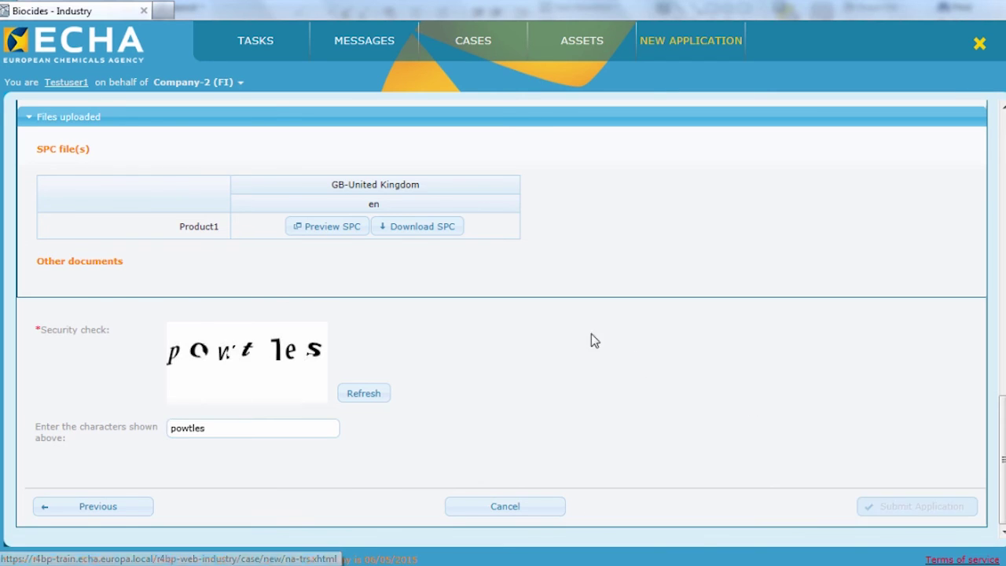